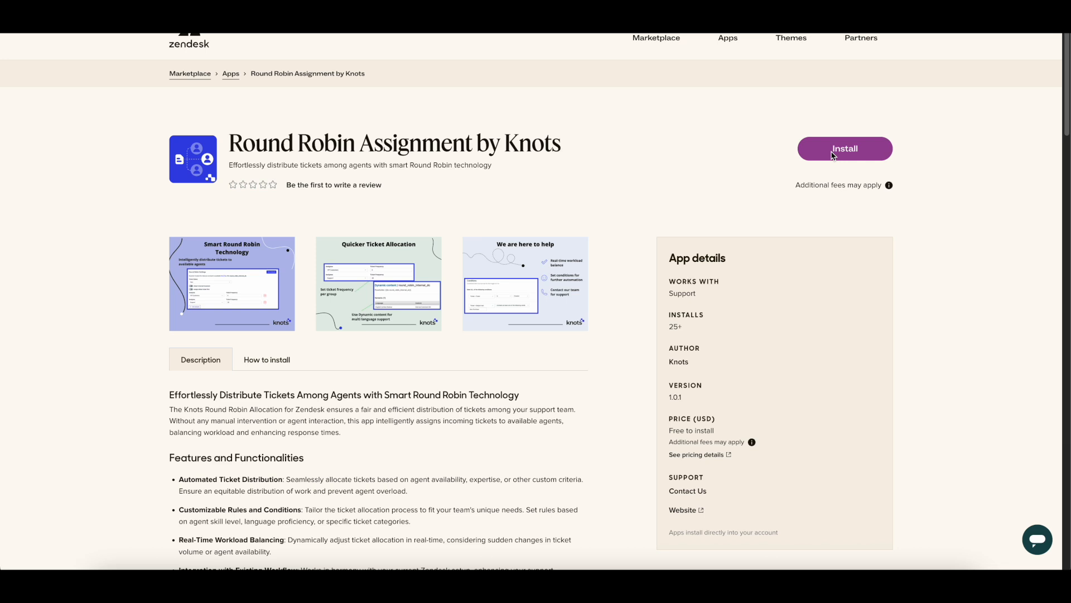
Install Round Robin Assignment by Knots from the Marketplace into the first Zendesk account
click(833, 155)
click(558, 346)
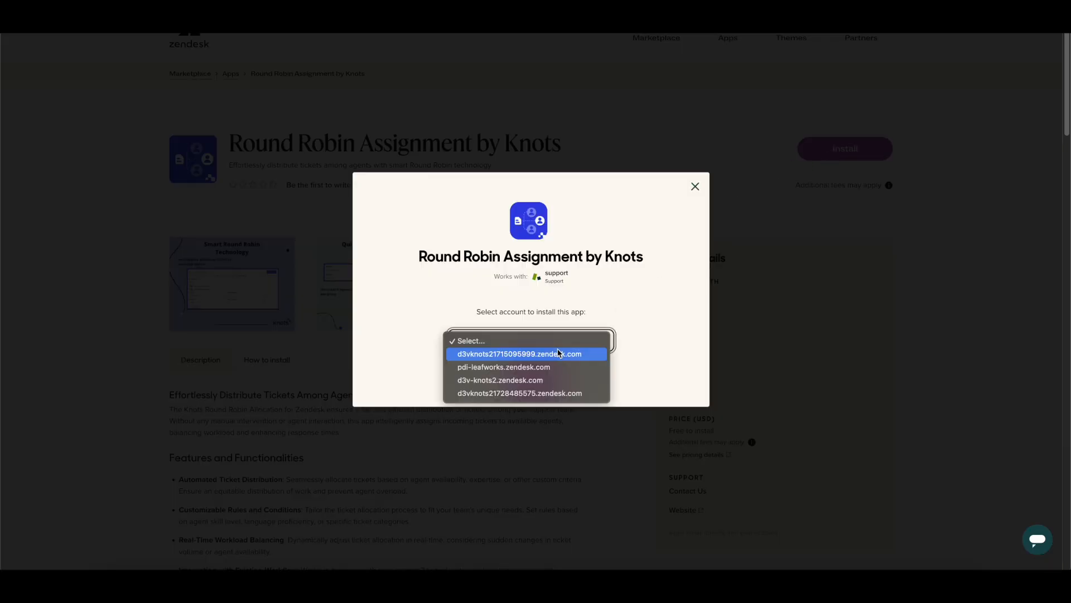
click(558, 353)
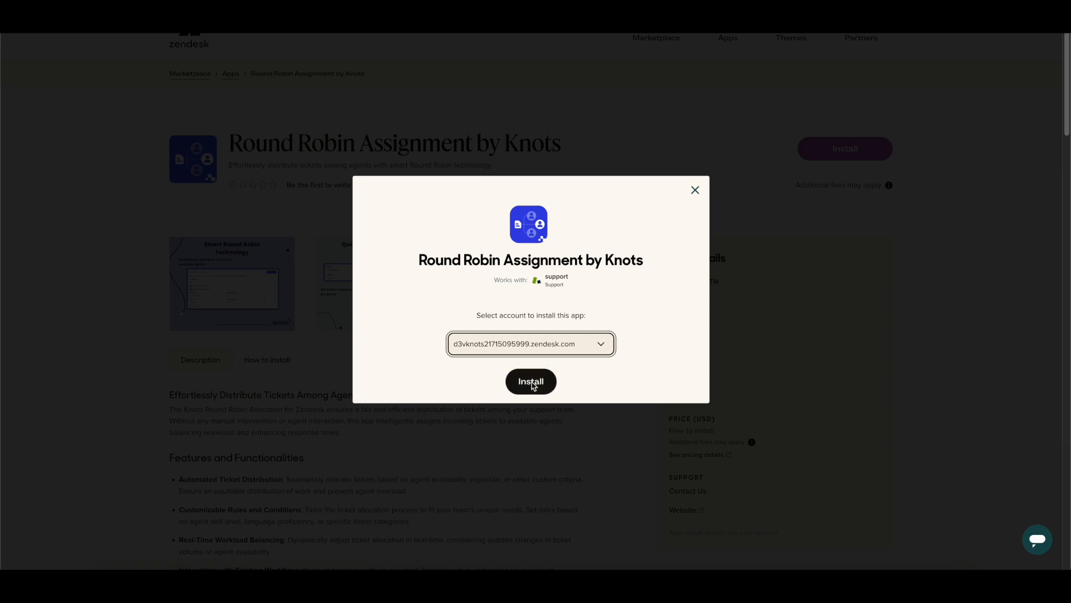
click(532, 384)
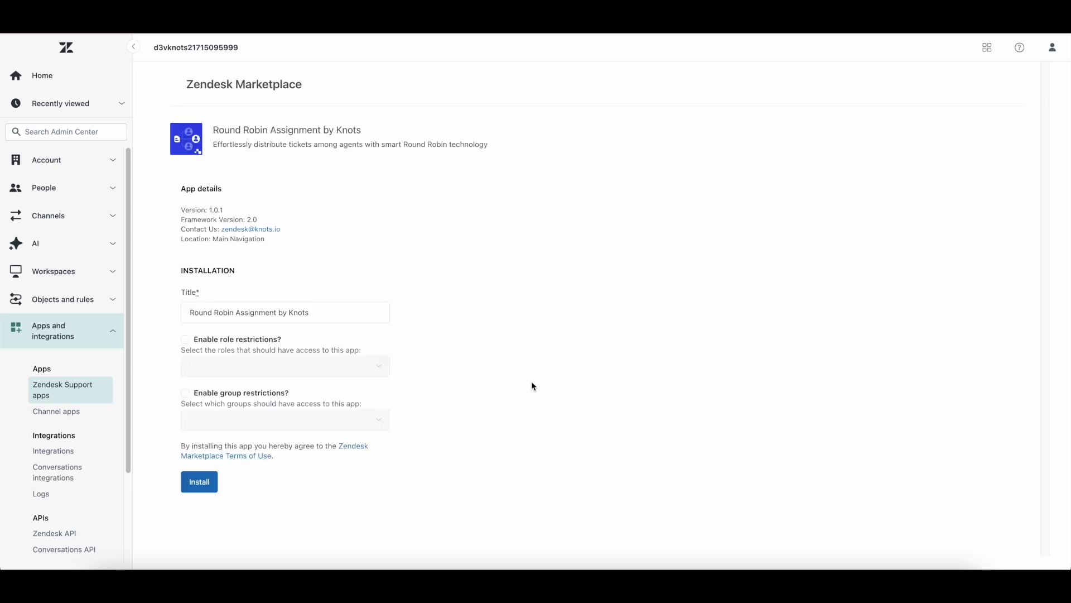
Complete the Round Robin app installation with role and group restrictions both left off
click(306, 314)
click(267, 339)
click(264, 363)
click(266, 363)
click(248, 394)
click(275, 426)
click(276, 426)
click(249, 394)
click(258, 341)
click(199, 483)
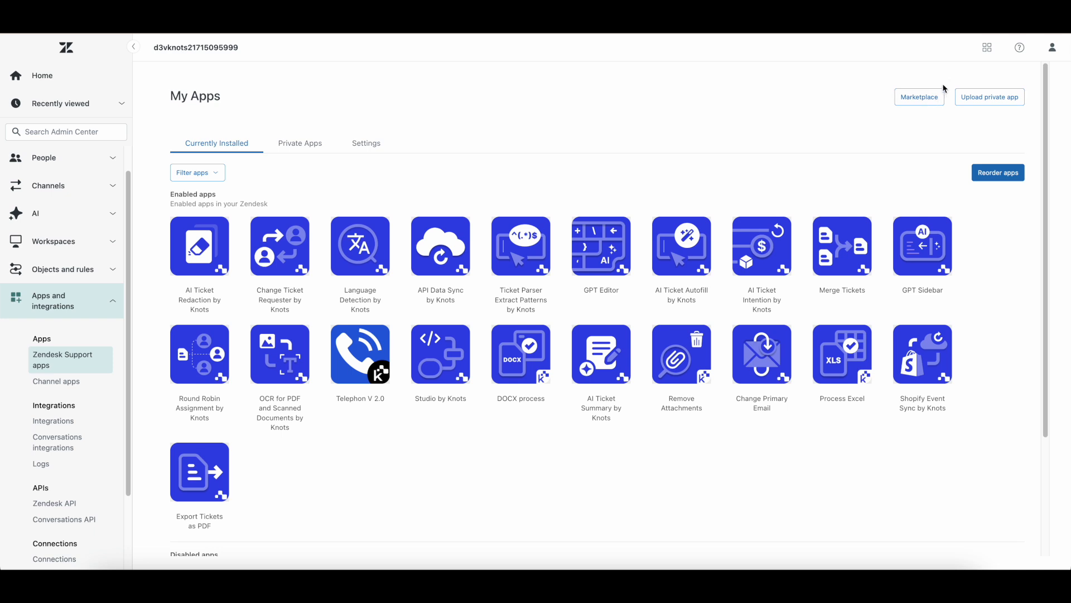
click(987, 48)
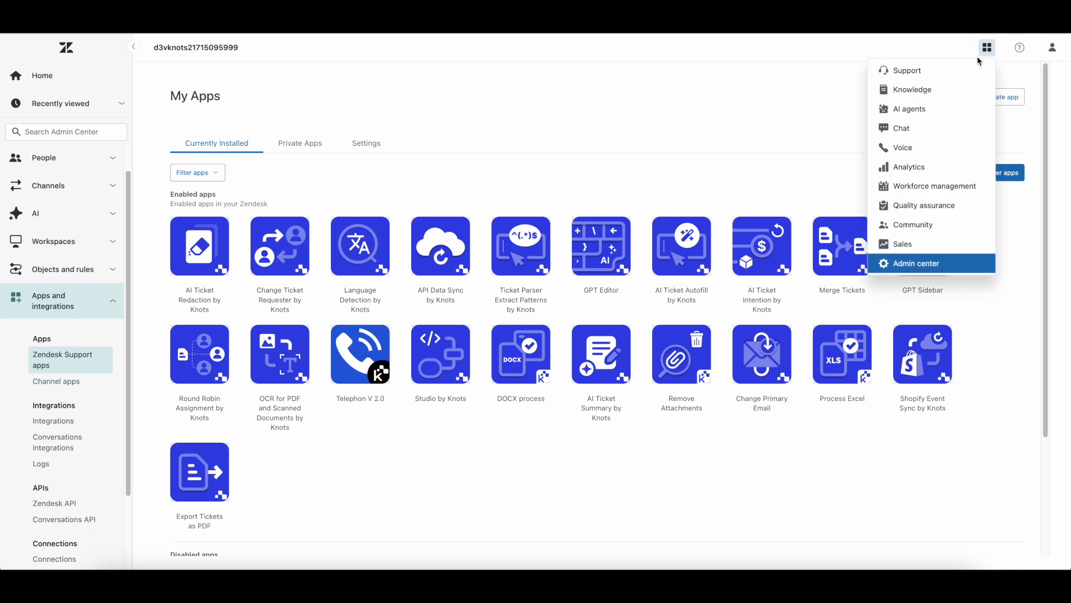
Switch to Support and launch Round Robin Assignment by Knots from the sidebar apps list
click(964, 70)
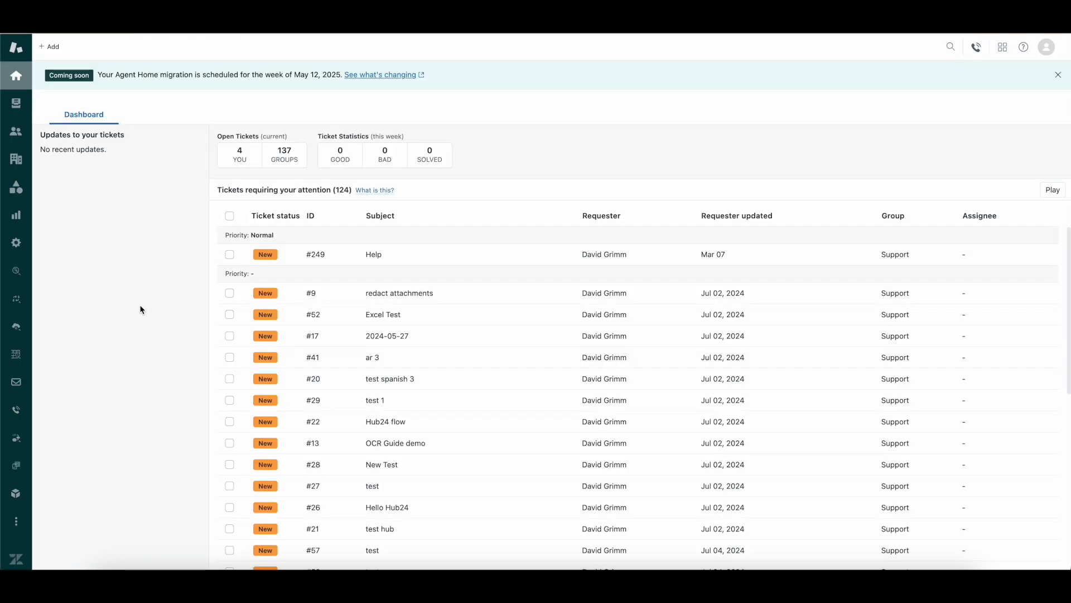
click(20, 524)
scroll(109, 477, down, 2)
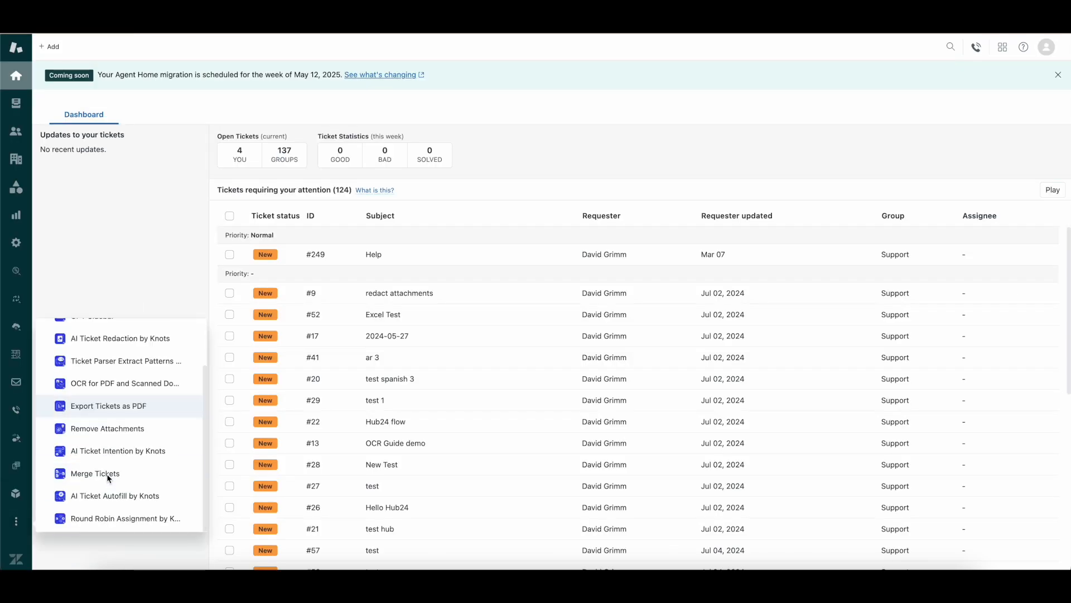
click(106, 518)
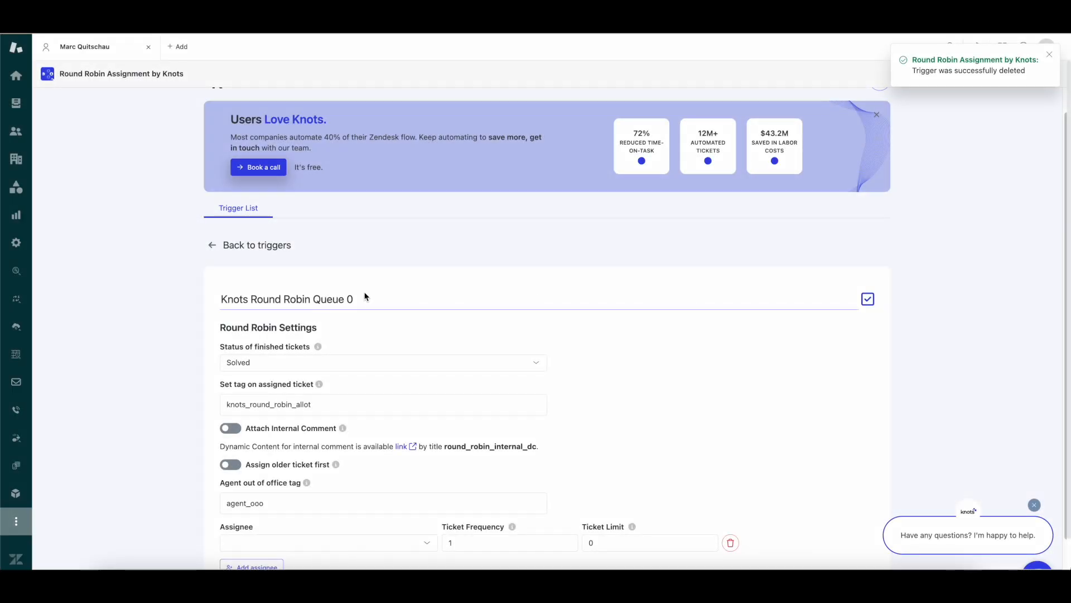
Set Knots Round Robin Queue 0's finished-ticket status to Solved
click(366, 299)
scroll(364, 299, down, 2)
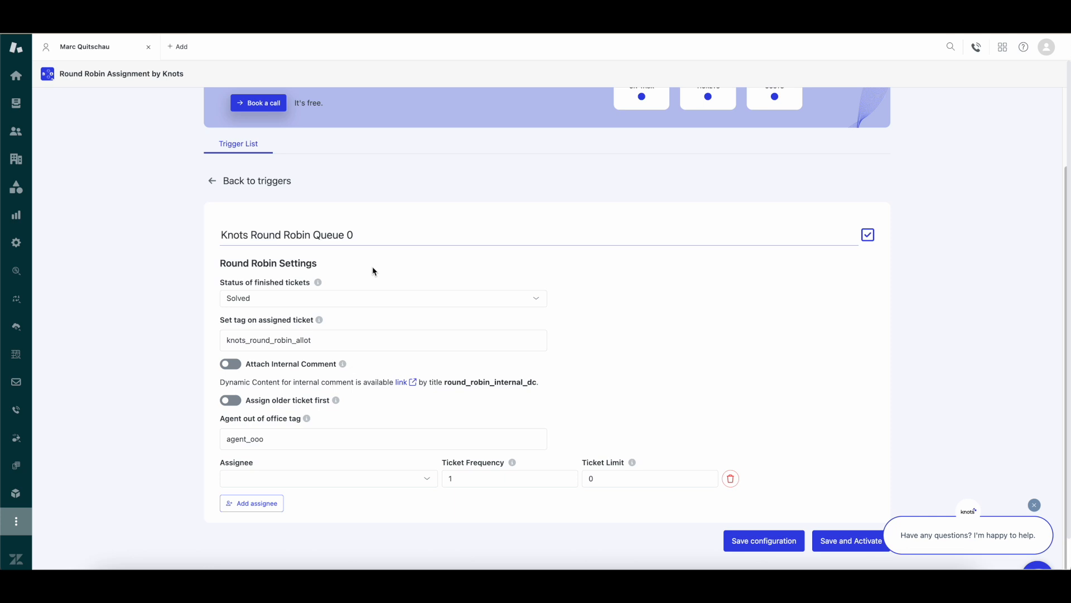
scroll(373, 271, down, 1)
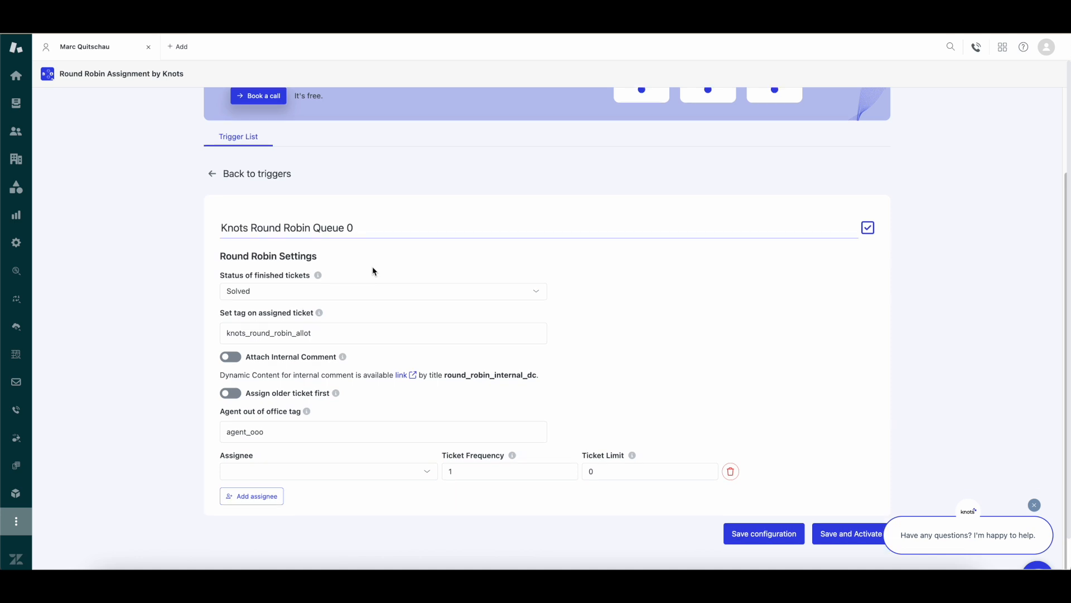
click(306, 292)
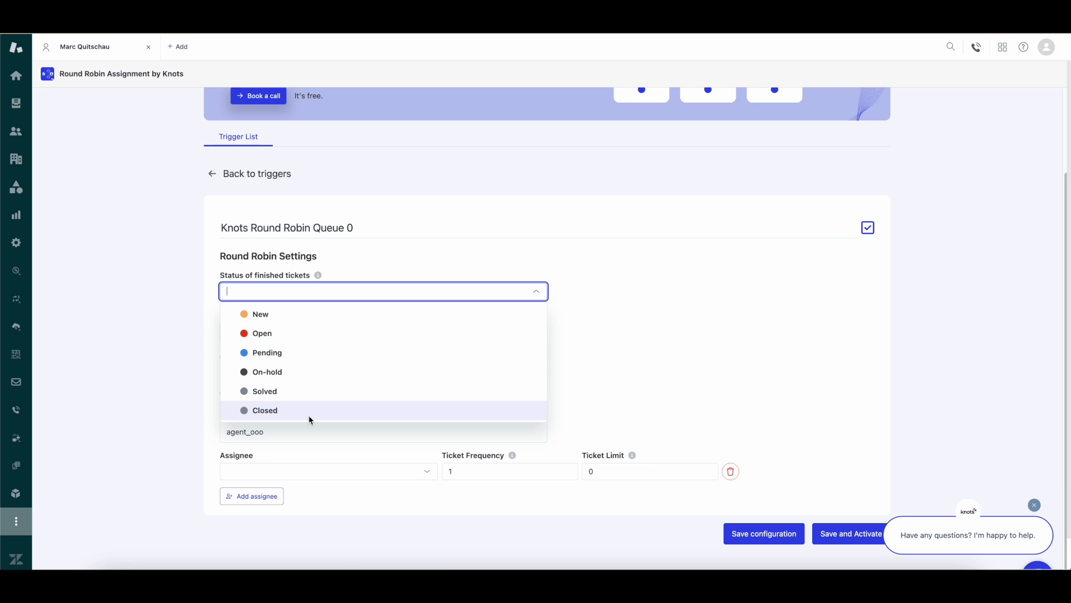
click(311, 392)
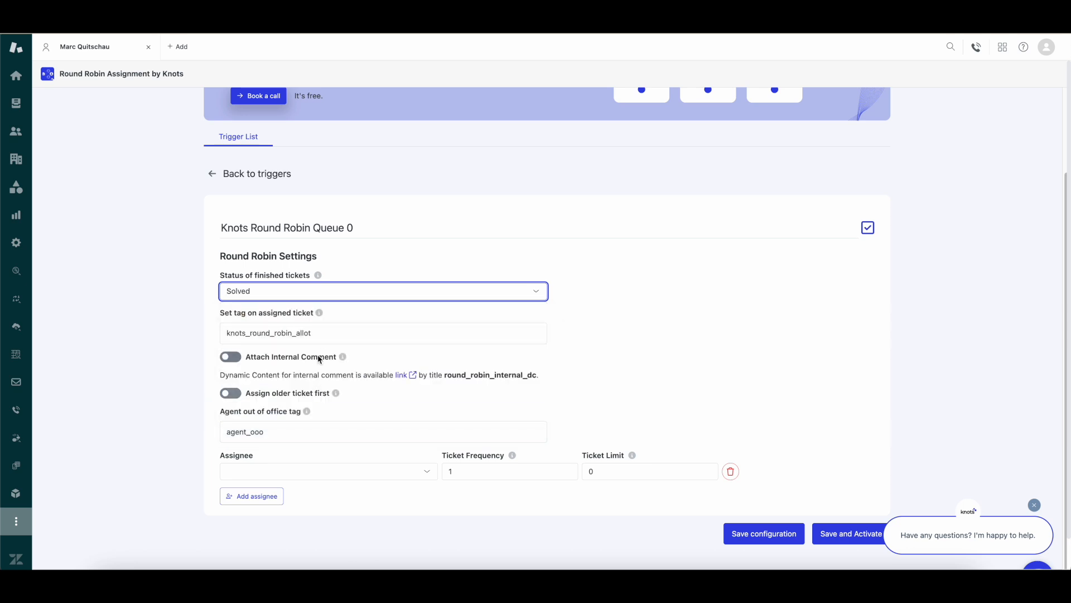
Keep the knots_round_robin_allot tag and turn on Attach Internal Comment
click(332, 332)
scroll(333, 330, down, 1)
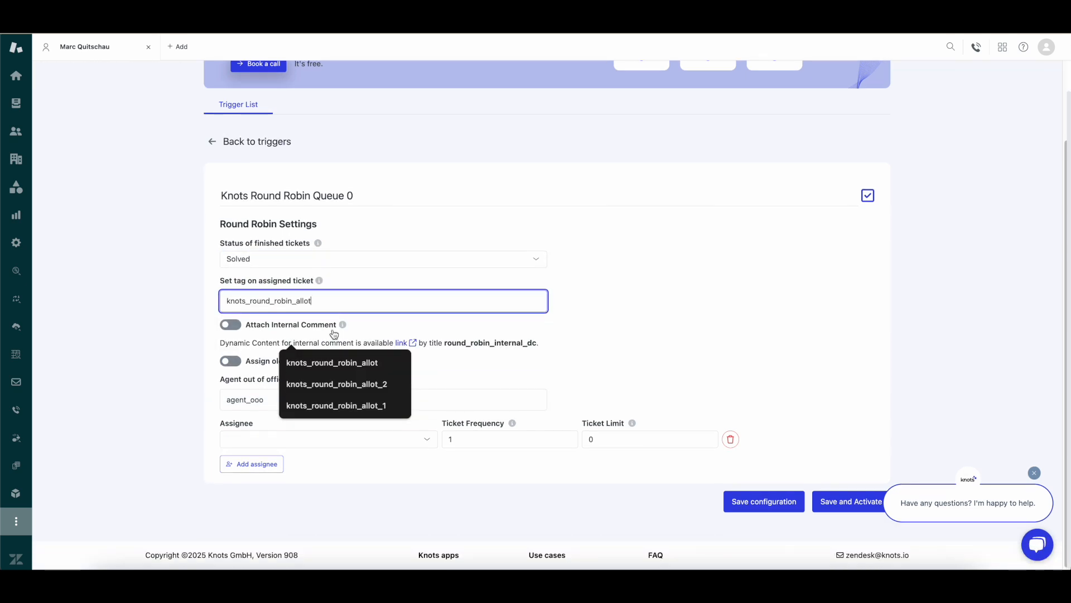
click(140, 297)
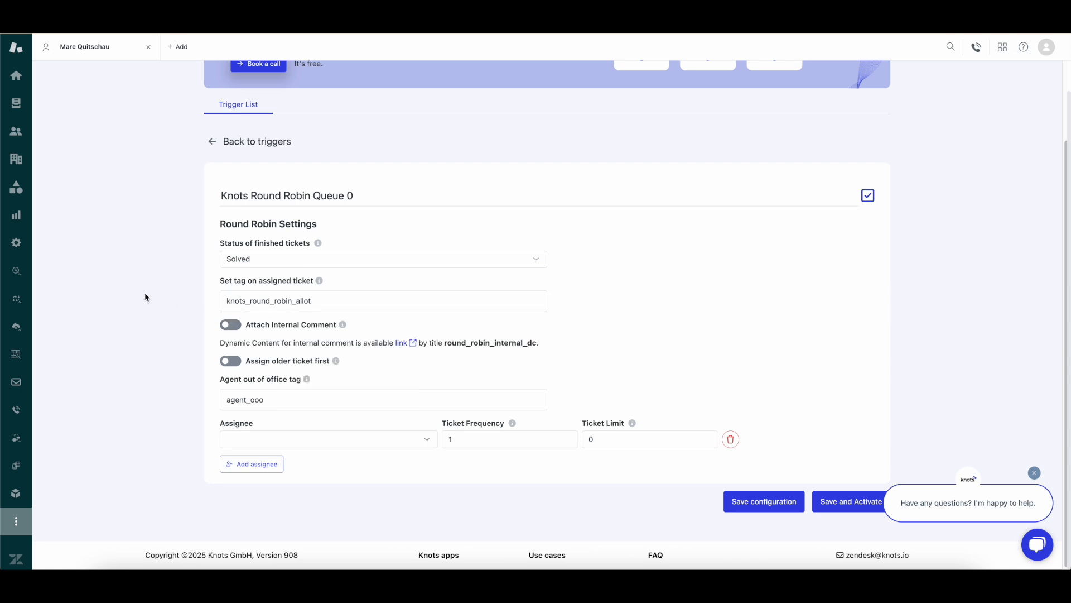
click(255, 327)
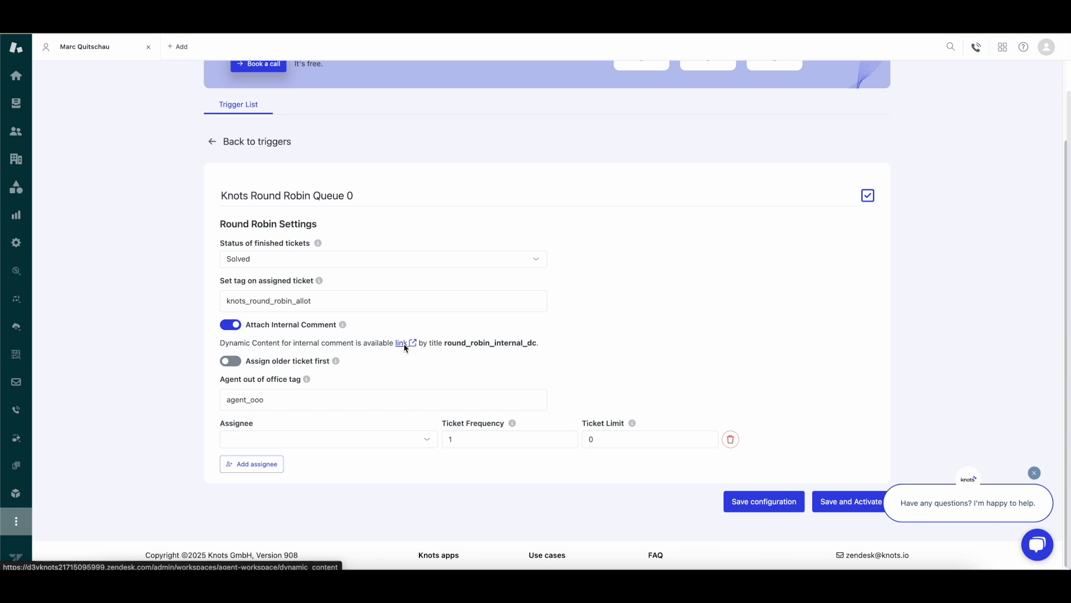
click(403, 344)
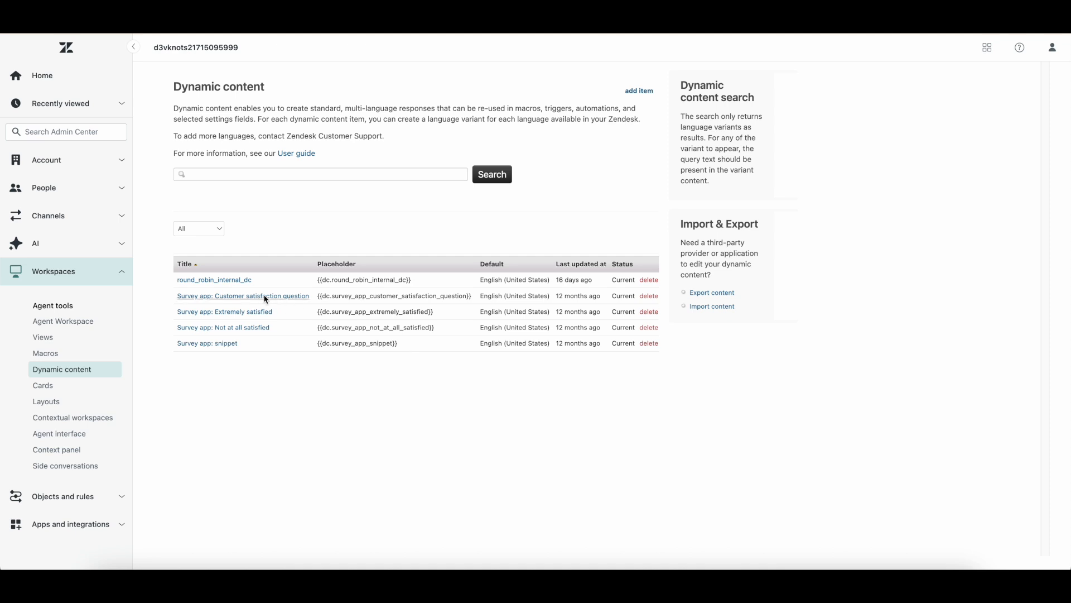
click(233, 287)
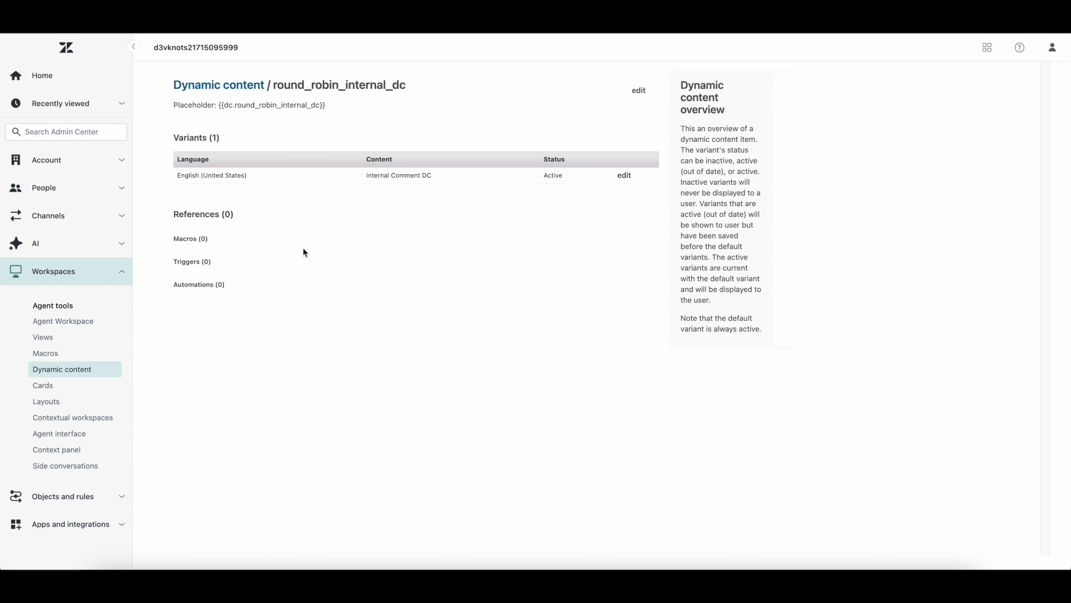
click(625, 176)
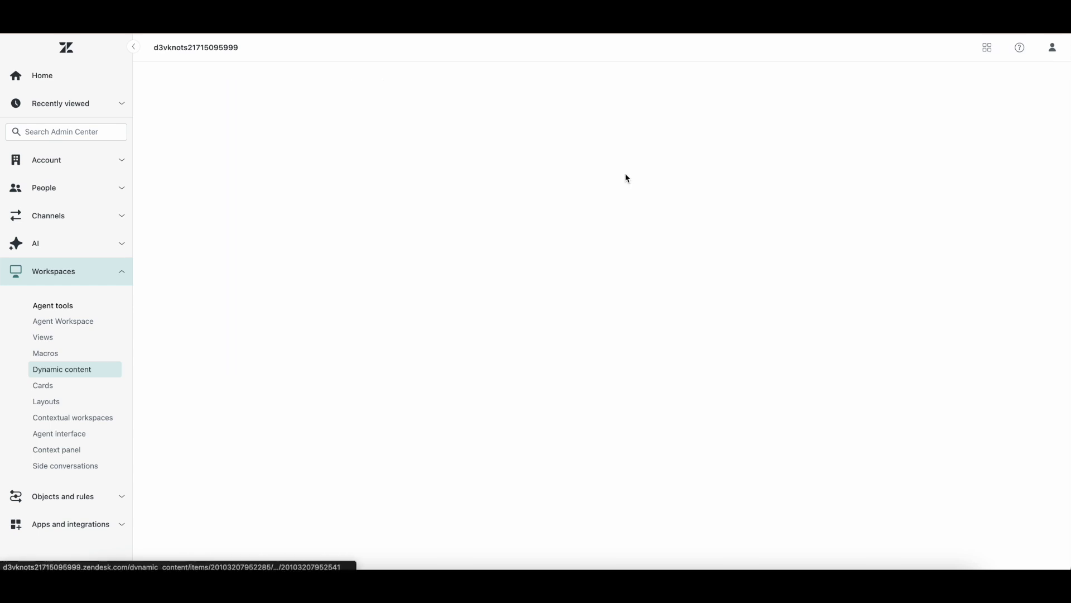
click(491, 179)
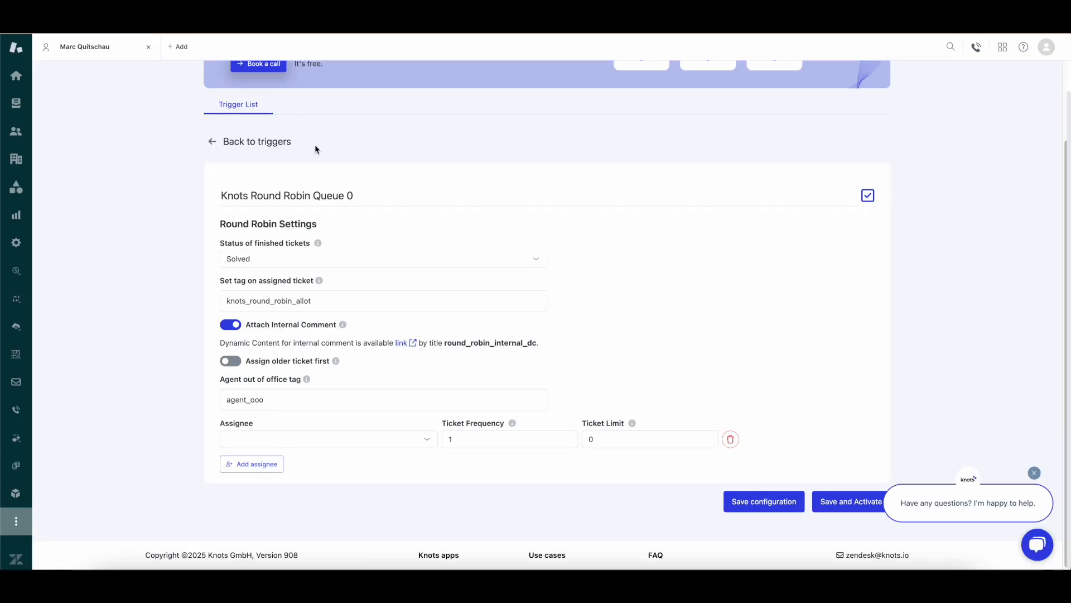
Set out-of-office tag agent_ooo and add Support group agents as assignees, removing Partner Office
click(292, 362)
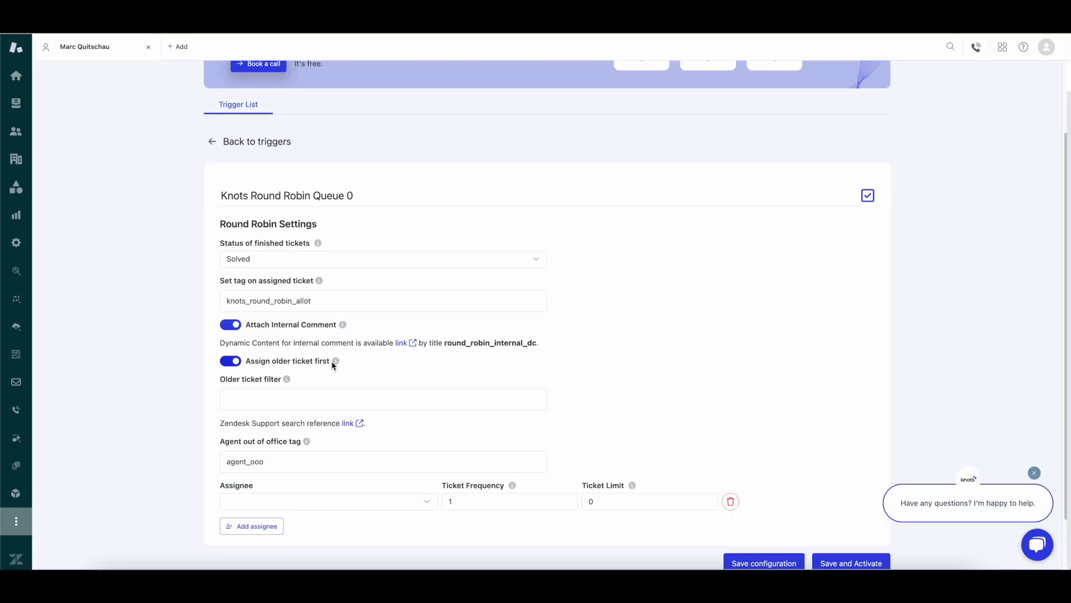
click(312, 362)
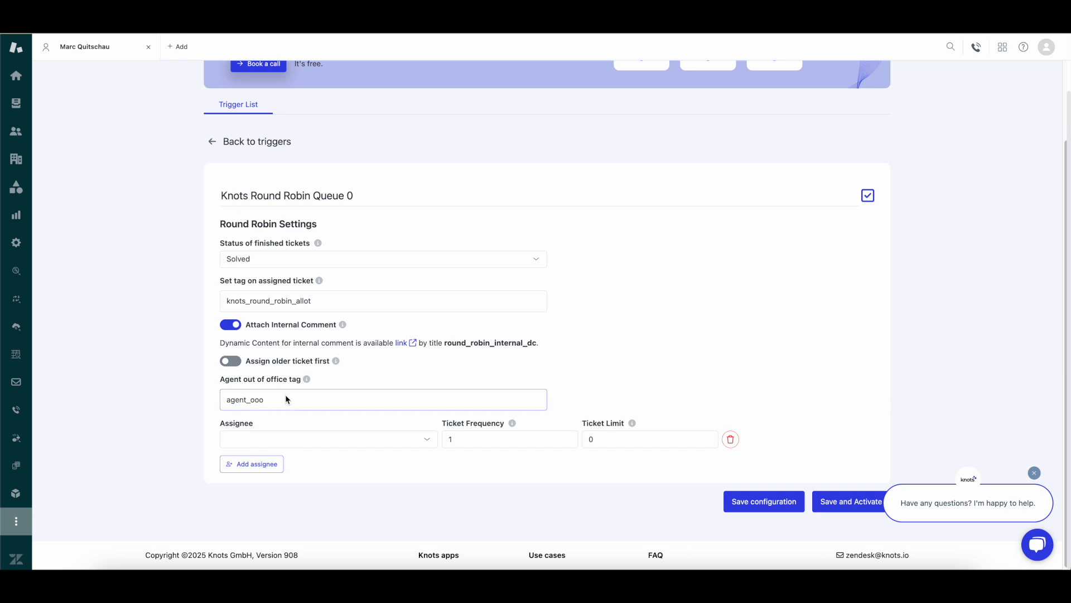
click(302, 399)
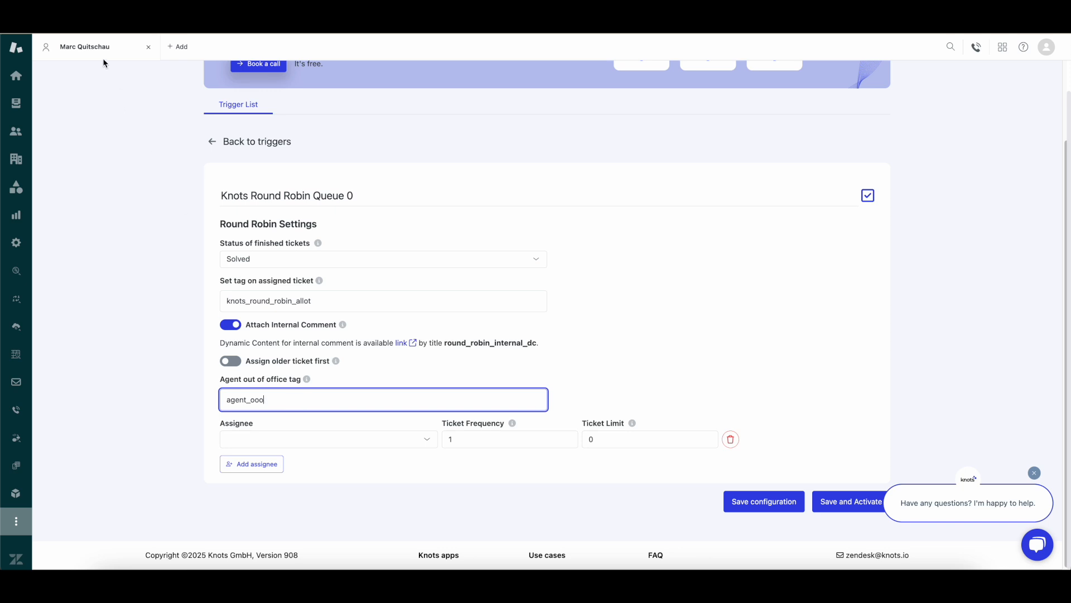
click(299, 441)
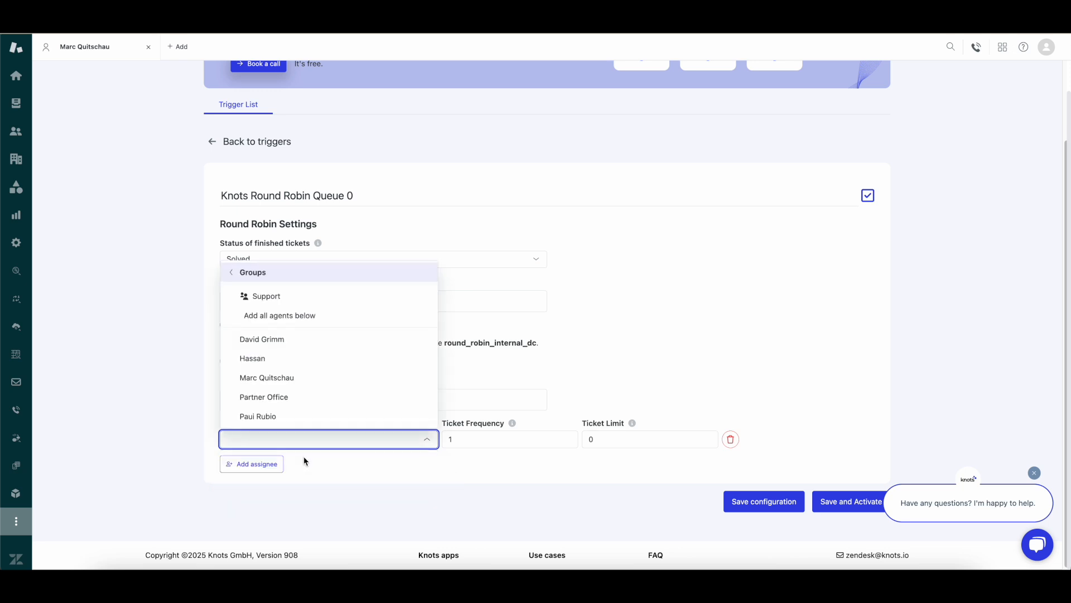
click(305, 319)
scroll(420, 409, down, 3)
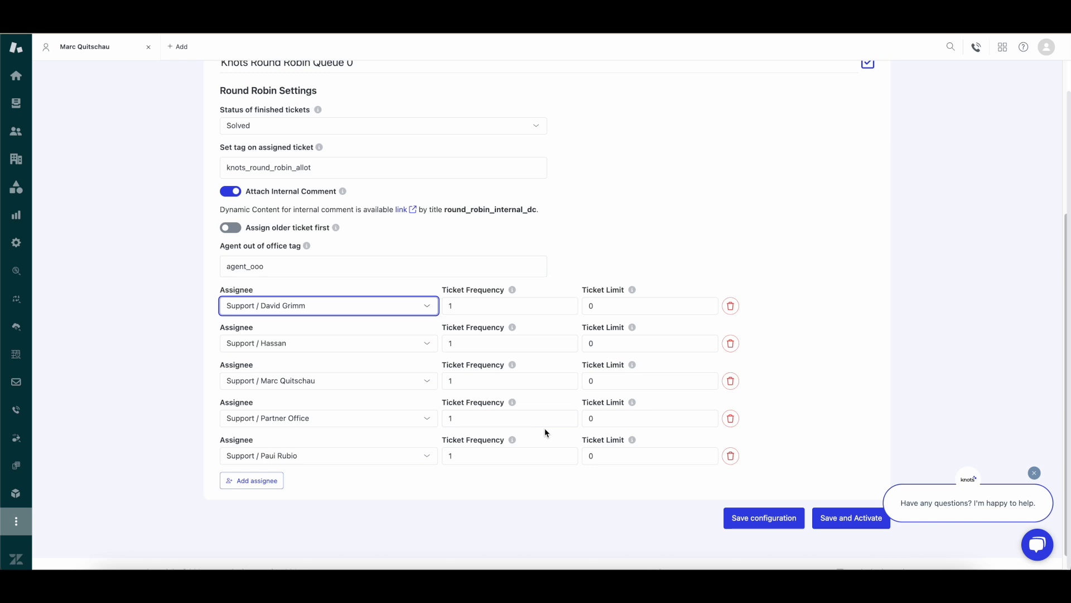
click(730, 419)
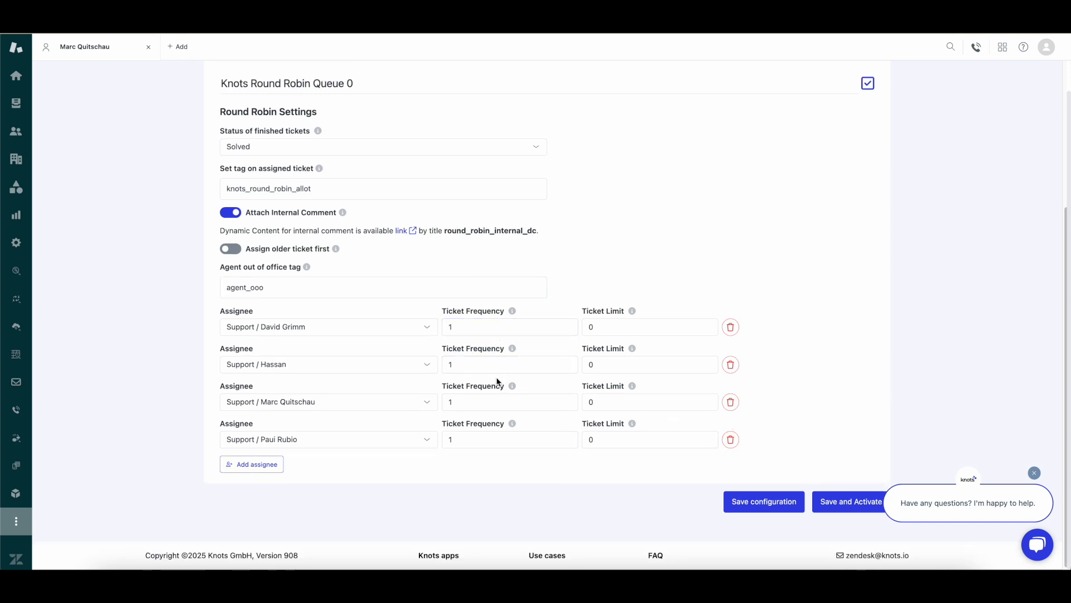
Set the fourth assignee's ticket frequency to 2 and save the configuration
double_click(491, 434)
text(2)
click(553, 468)
click(748, 501)
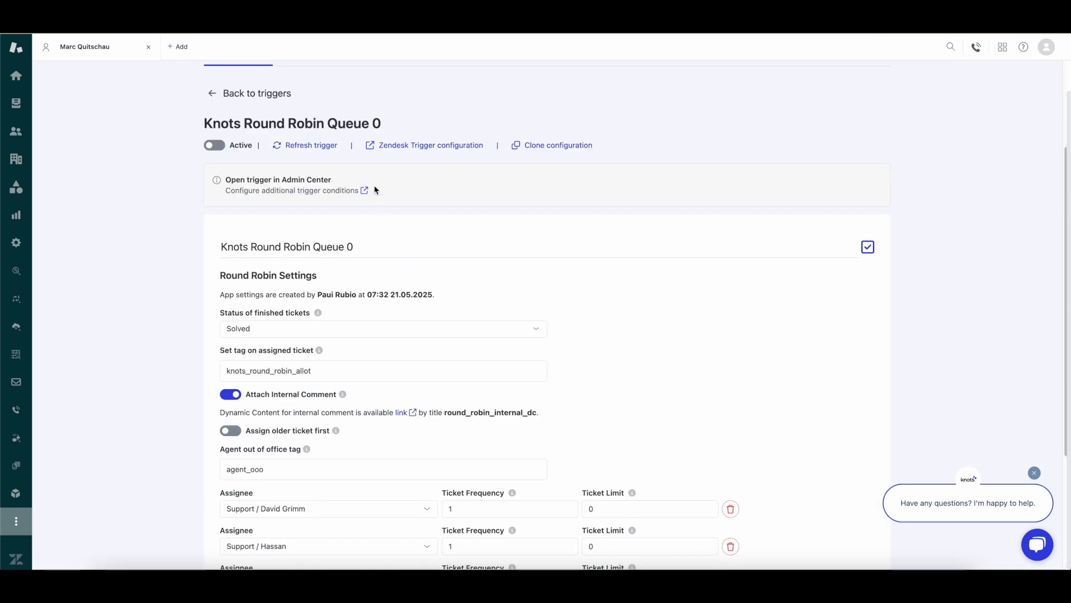
In the queue's Admin Center trigger, add a condition Ticket Brand Is Knots Demo
click(380, 146)
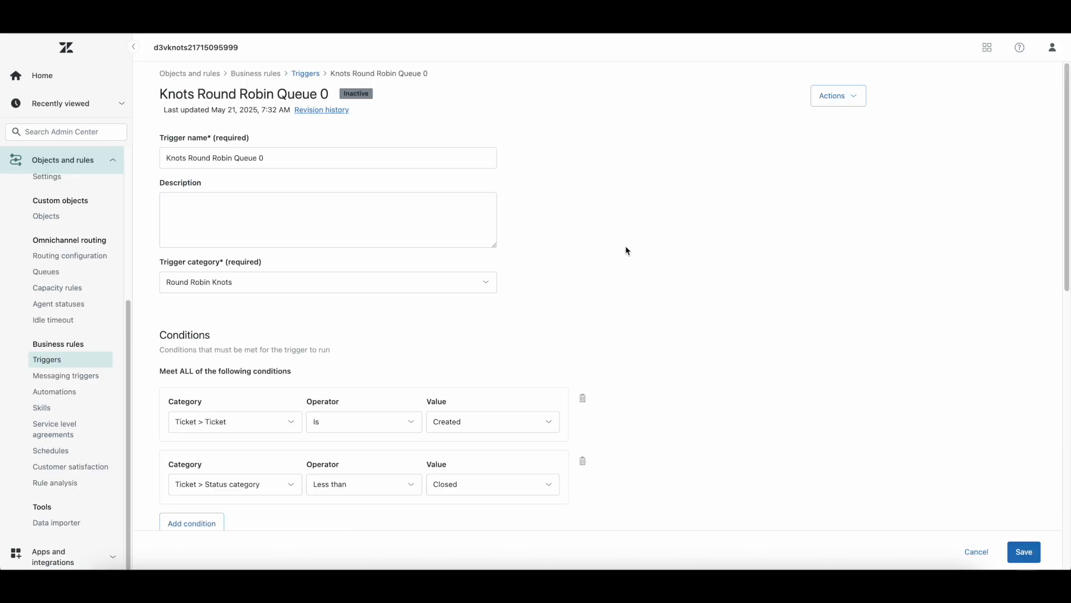
scroll(626, 250, down, 3)
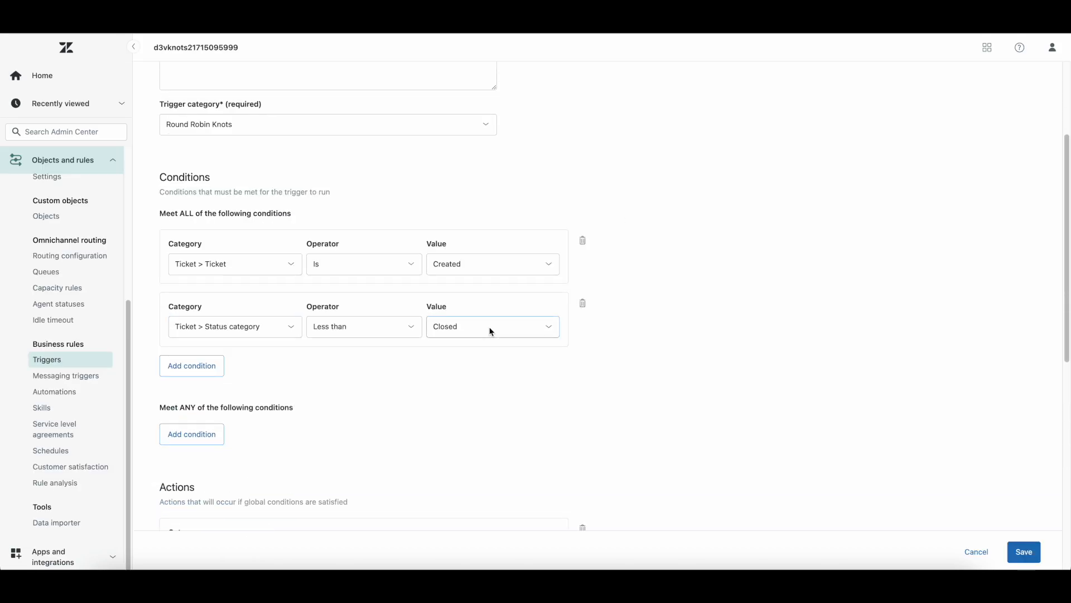
click(206, 372)
click(254, 385)
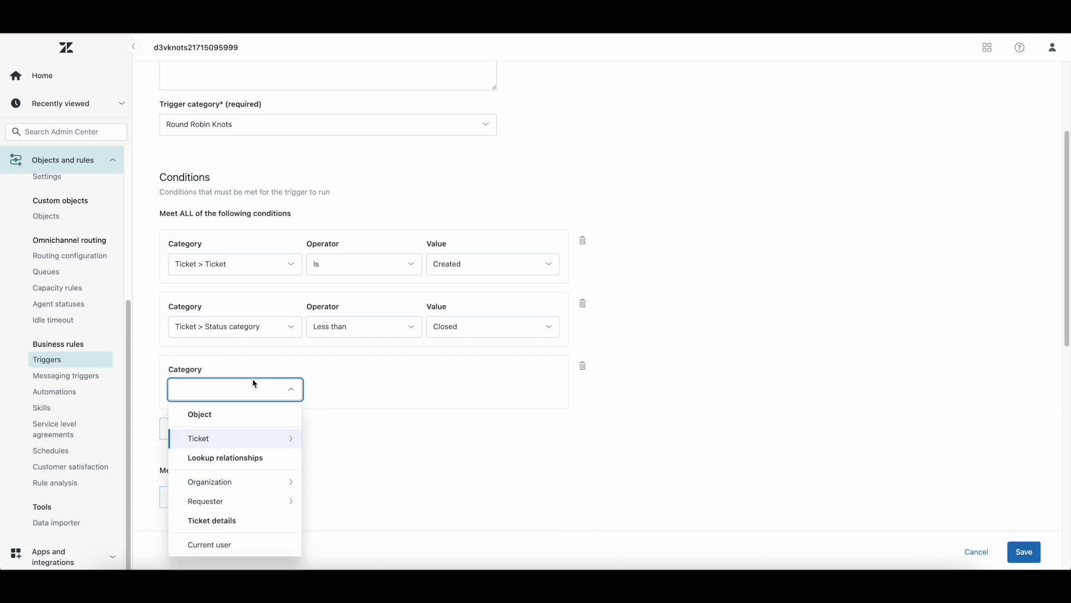
text(brand)
click(259, 410)
click(335, 415)
click(491, 389)
click(528, 413)
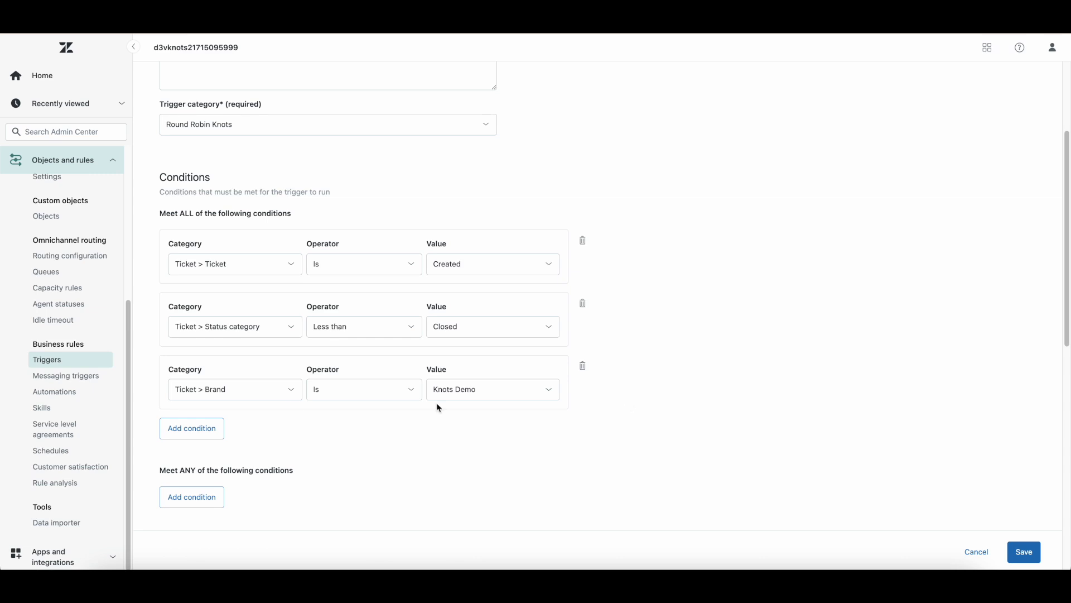
Delete the brand condition and save the trigger
click(582, 365)
scroll(586, 371, down, 8)
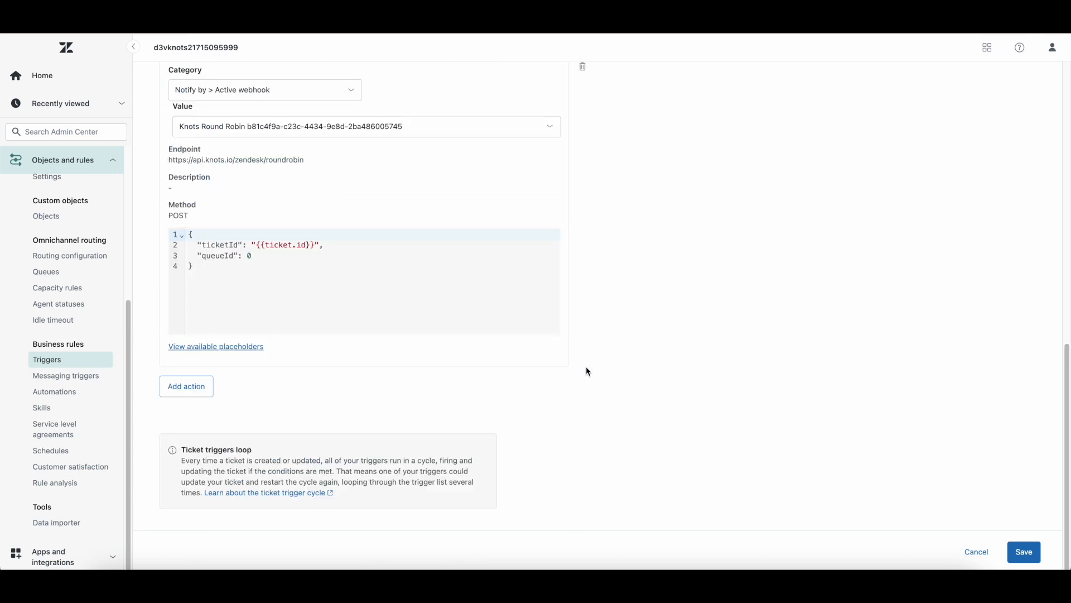
click(1024, 554)
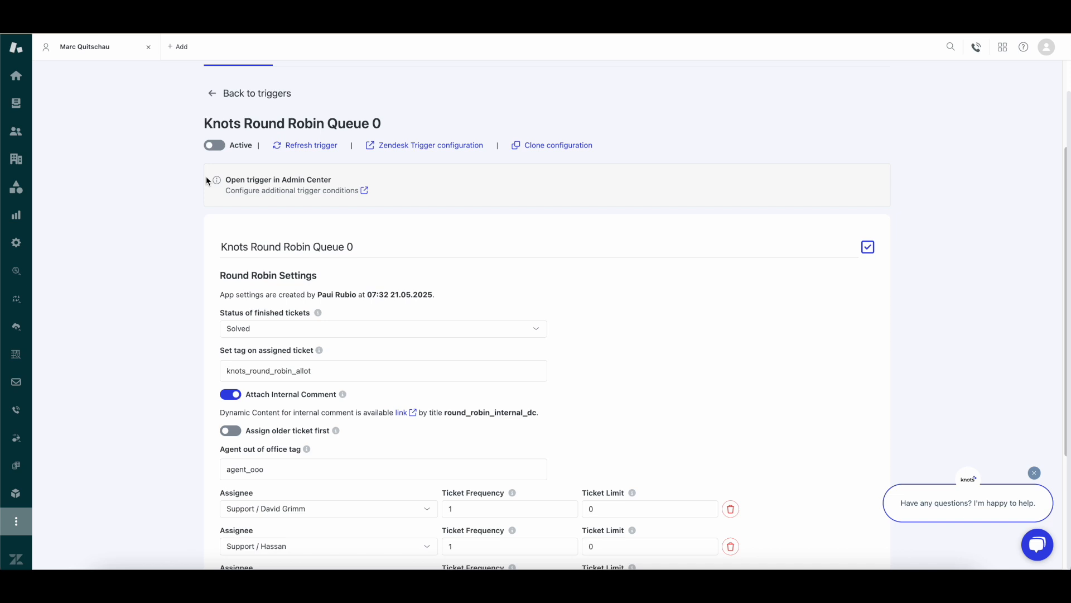
Switch Knots Round Robin Queue 0 to Active and update its configuration
click(211, 146)
scroll(607, 200, down, 3)
click(814, 501)
scroll(112, 262, up, 6)
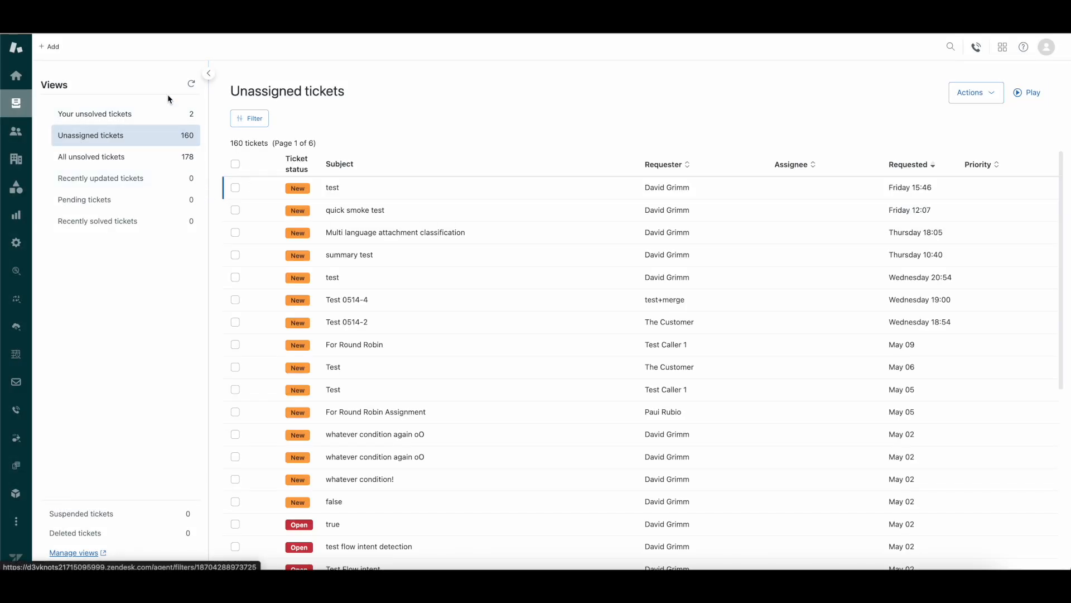
Create a new ticket for the sample customer with subject 'Test 1' and body 'Test'
mouse_move(53, 46)
click(60, 88)
click(127, 114)
text(customer)
click(127, 142)
click(226, 100)
text(Test 1)
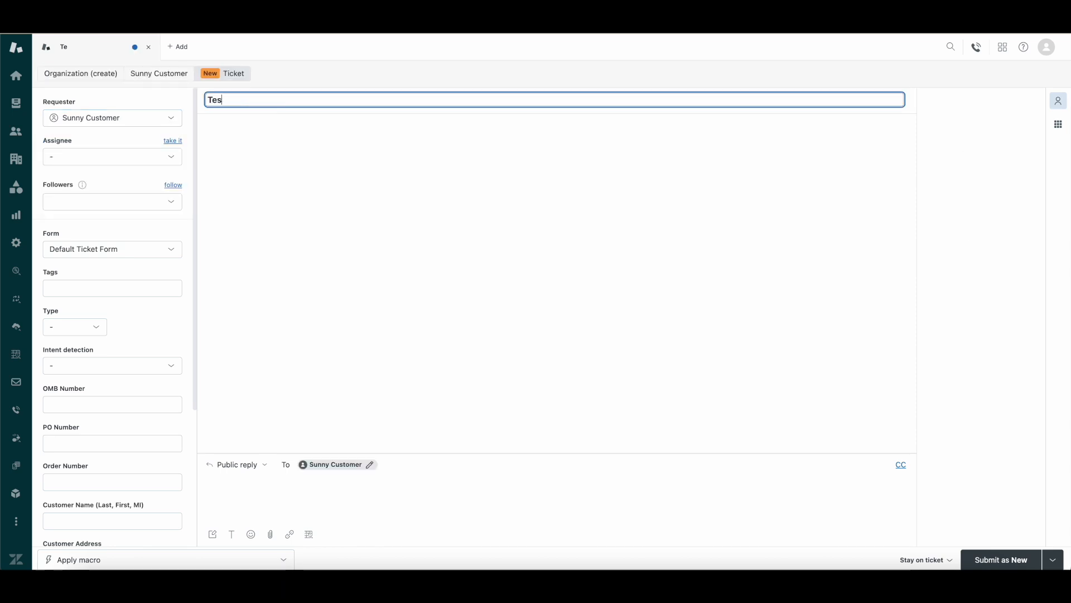
click(301, 477)
text(Test)
Assign Test 1 to the Support group, submit it, and return to Unassigned tickets
click(146, 158)
click(138, 196)
click(1018, 555)
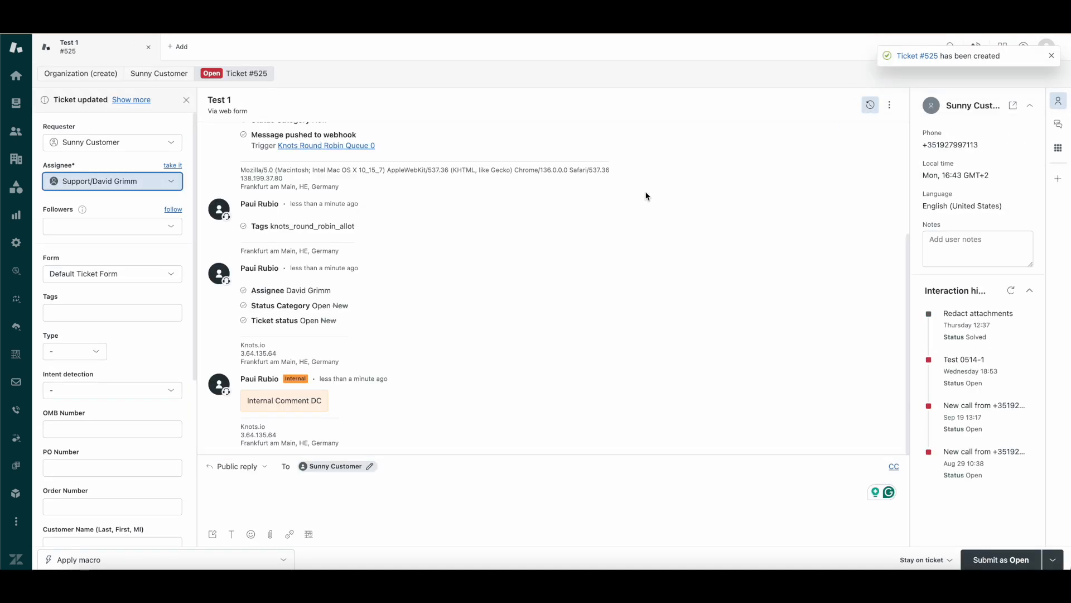
click(16, 103)
Compose and send a Mail message with subject 'Test 2' to the Zendesk support address
right_click(254, 581)
click(299, 485)
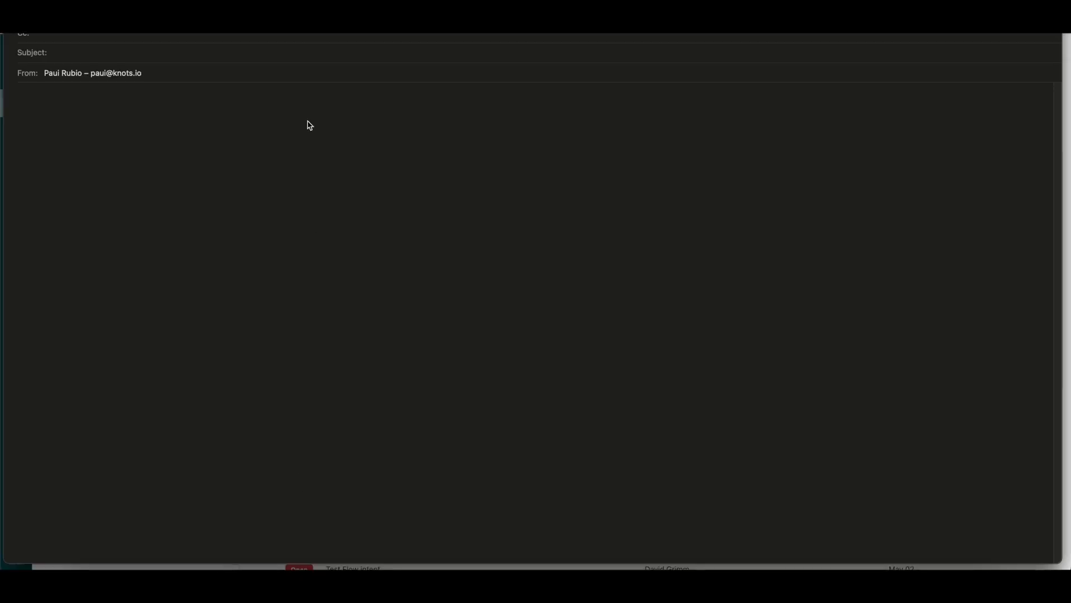
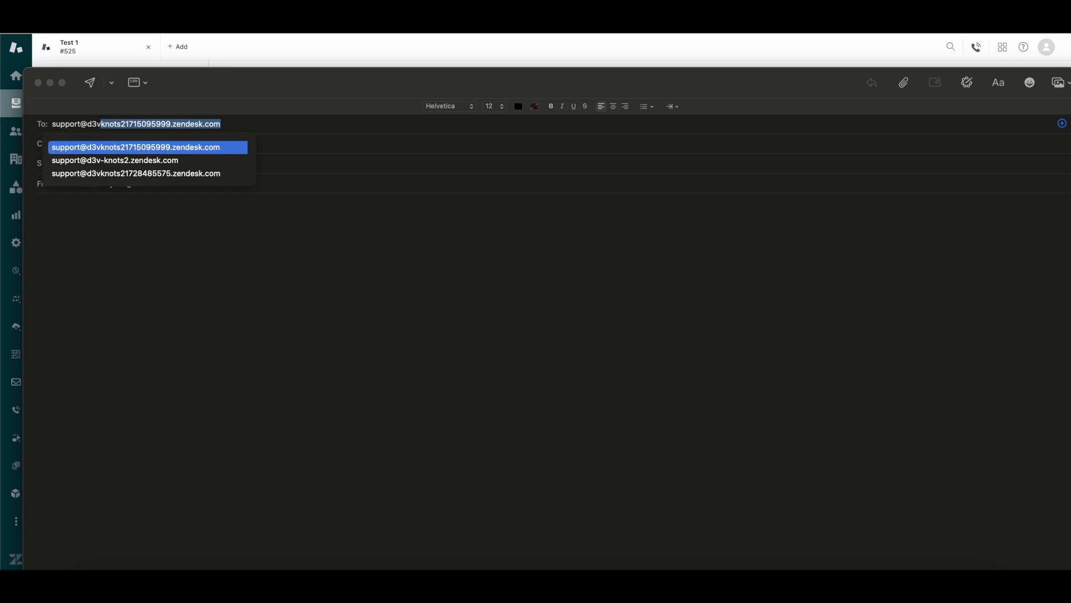
key(Return)
key(Tab)
key(Tab)
key(Tab)
key(shift+Tab)
text(est)
key(BackSpace)
key(BackSpace)
key(BackSpace)
text(Test 2)
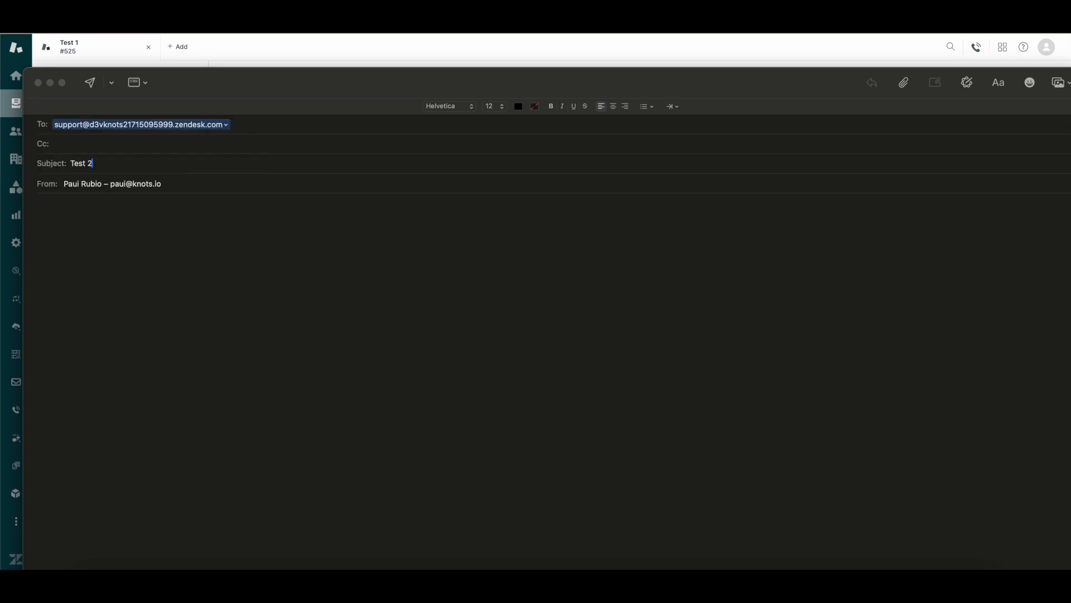
text(est 2)
click(90, 81)
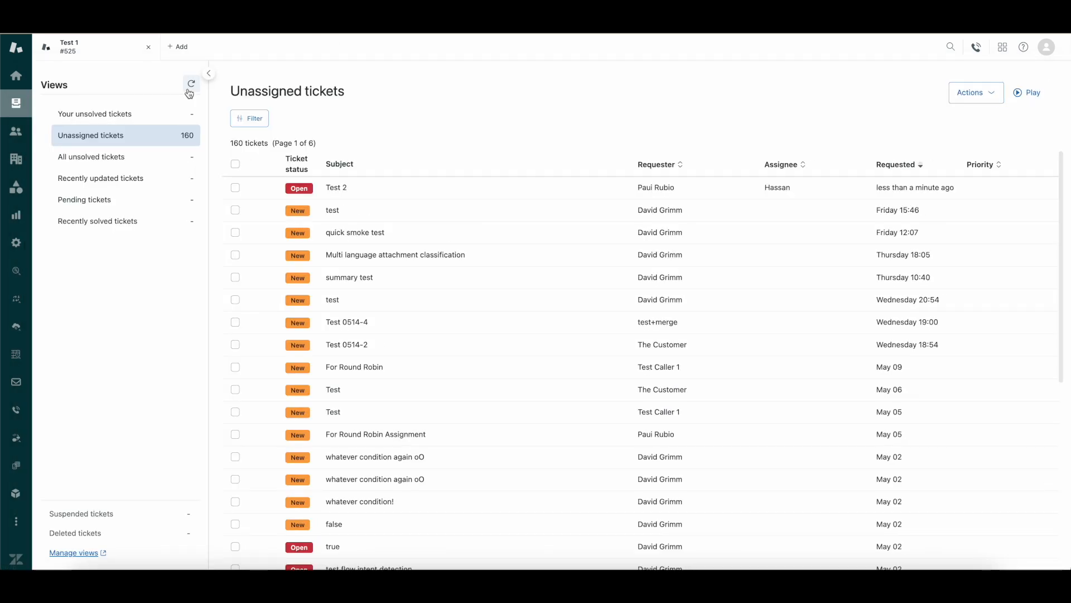
Check Test 2's assignment events, then draft ticket 'Test 3' for the second sample customer
click(384, 188)
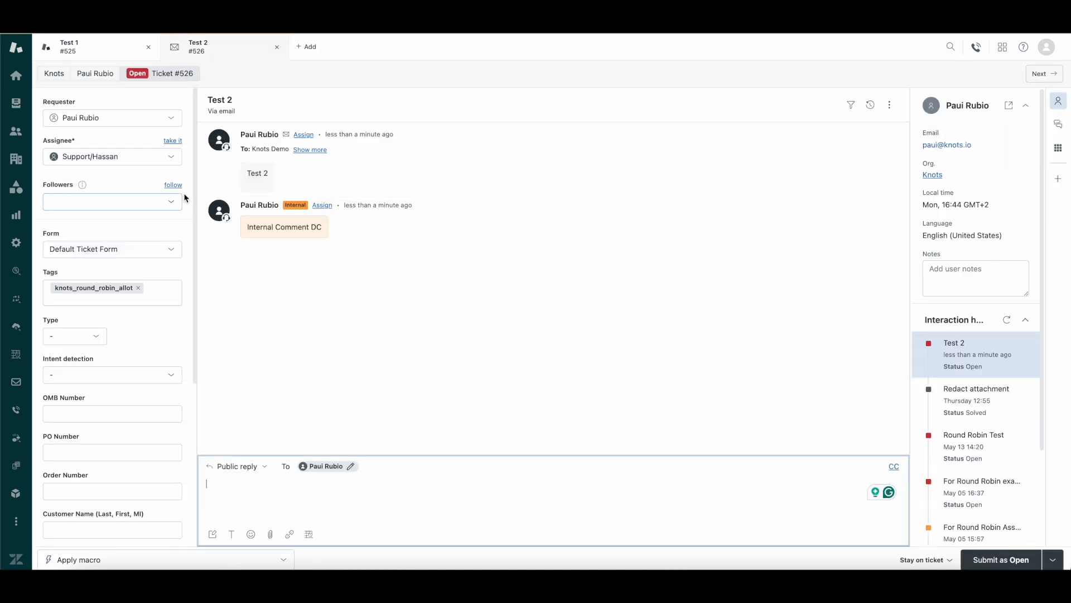
click(868, 111)
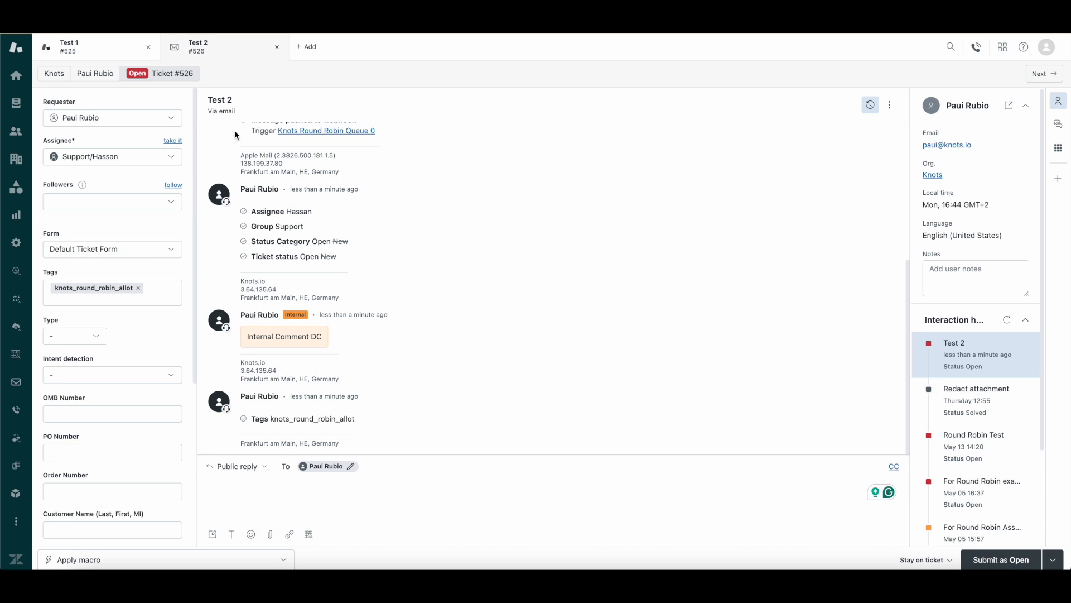
click(307, 53)
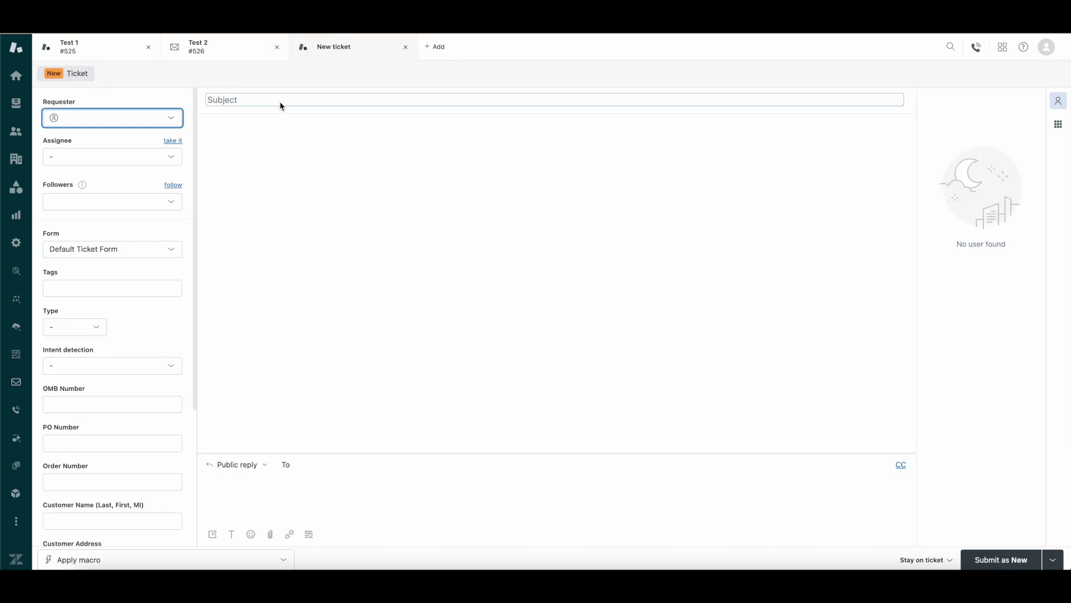
text(cient Customer)
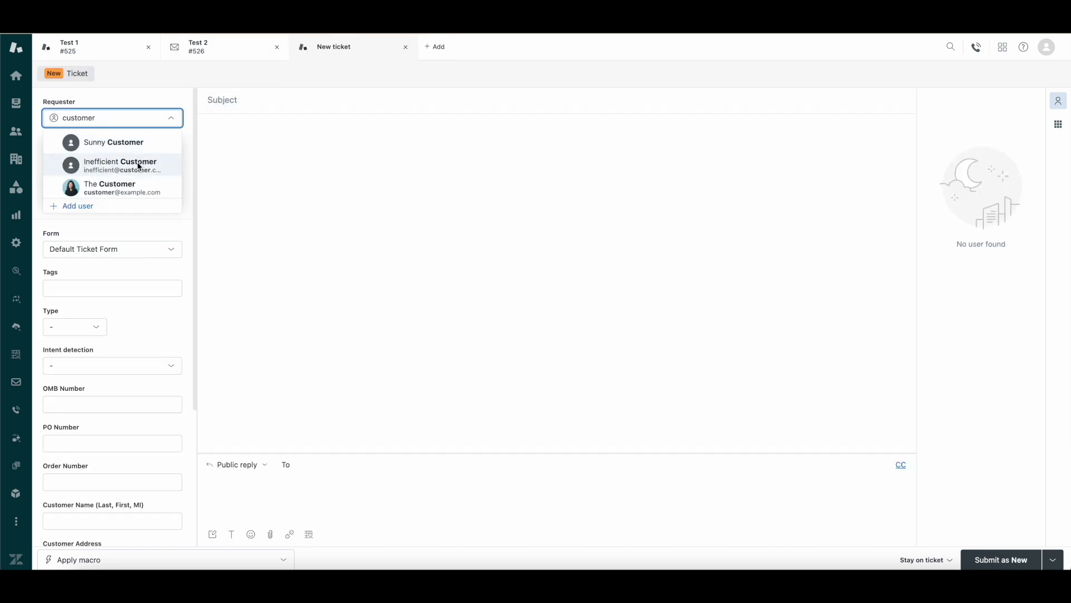
click(139, 165)
text(Test 3)
click(300, 495)
text(Test 3)
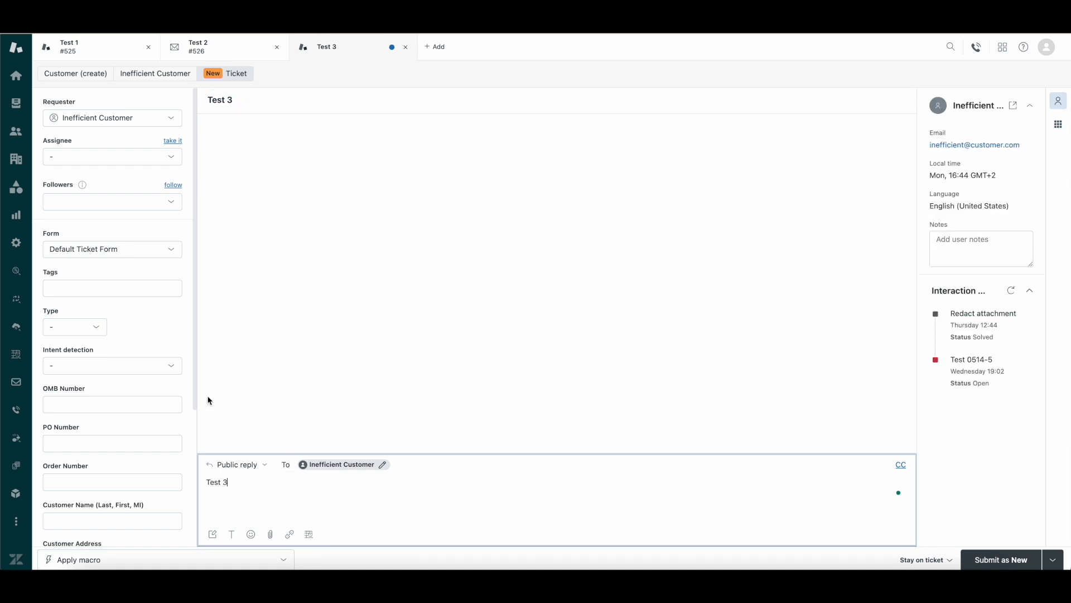
Assign ticket Test 3 to the Support group and submit it
click(139, 155)
click(139, 197)
click(1002, 558)
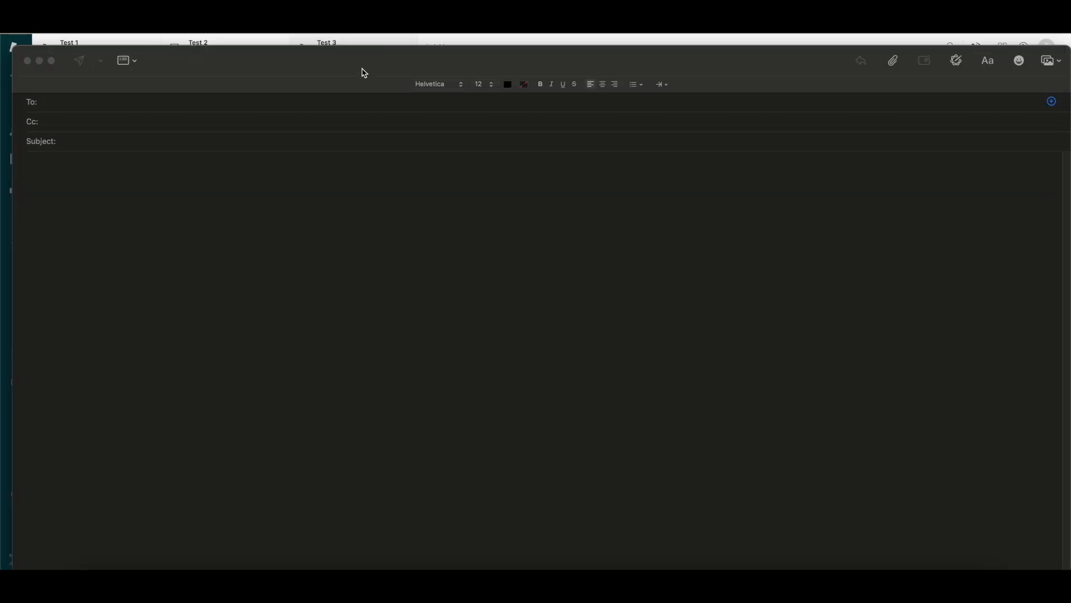
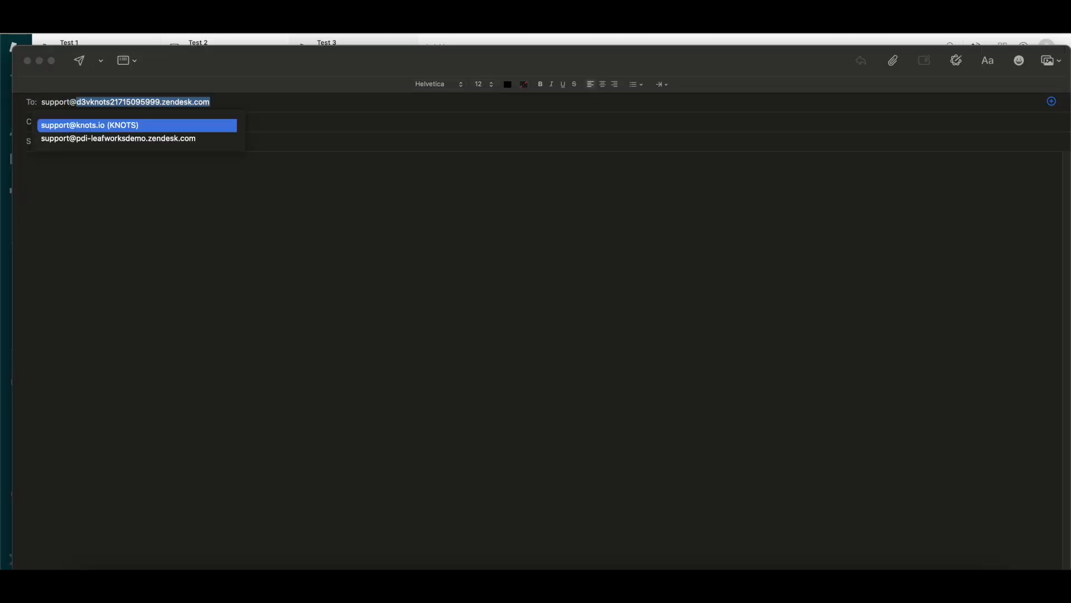
Email 'Test 4' to the support address and view ticket #528's assignment events
click(213, 100)
click(155, 141)
text(Test 4)
click(149, 192)
text(Test 4)
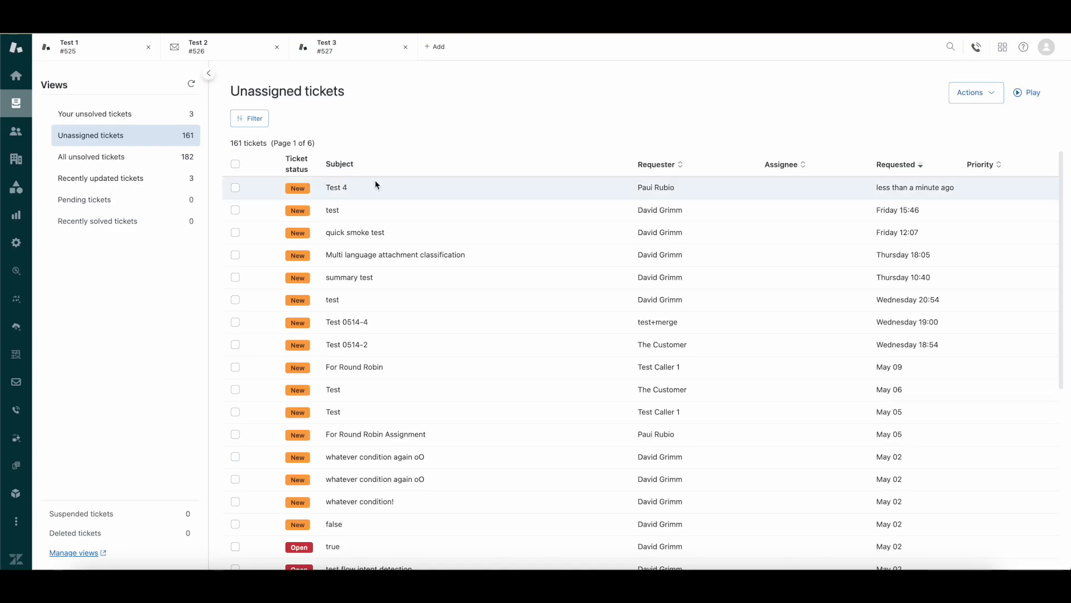
click(375, 184)
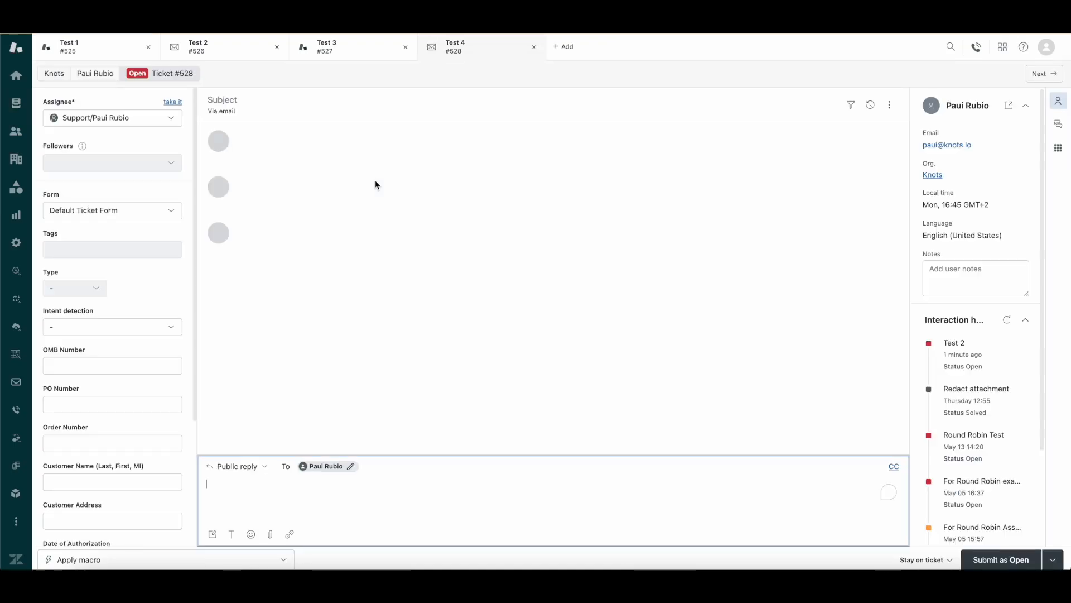
click(871, 105)
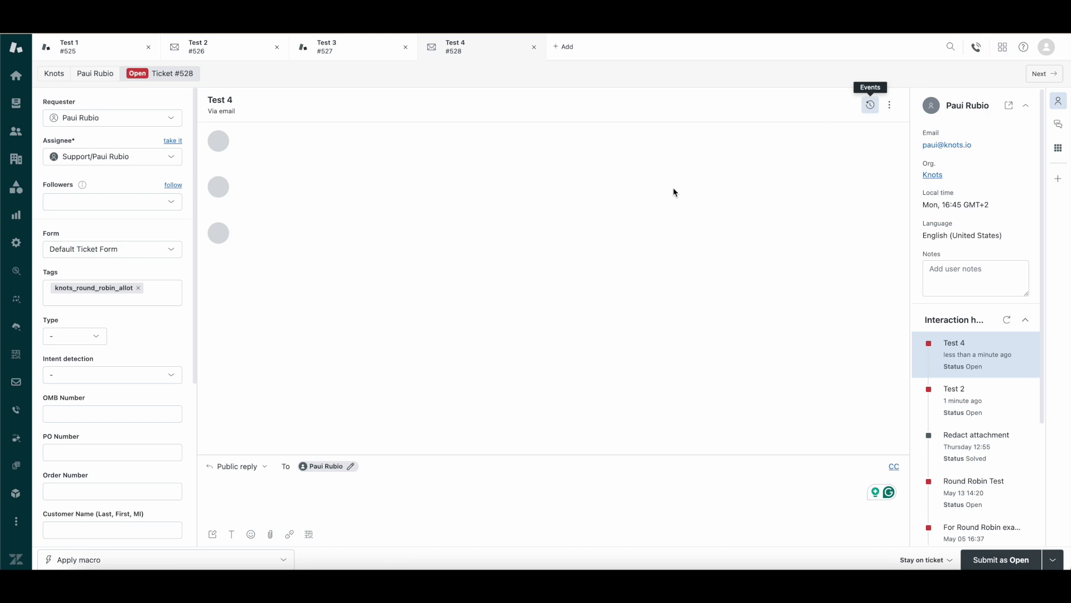